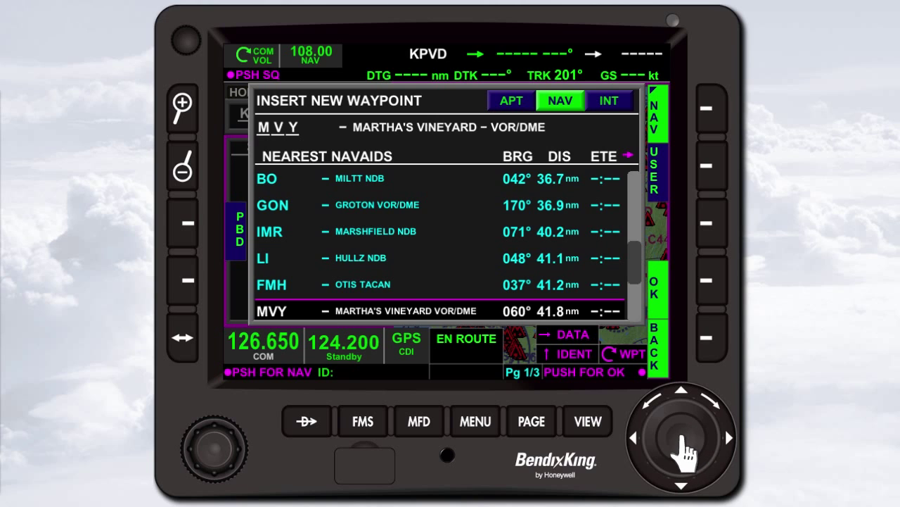
Step: Add the MVY navaid to the flight plan after KPVD, followed by the airport KACK
click(767, 506)
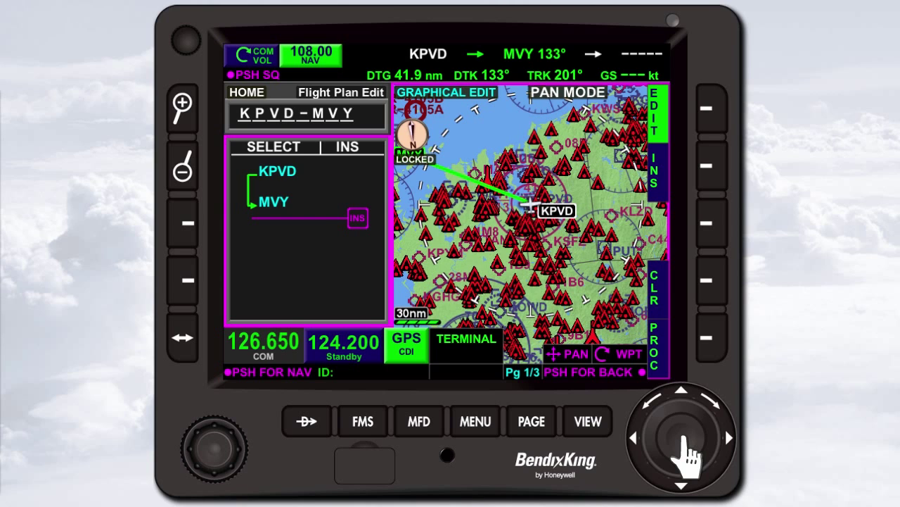
click(688, 451)
text(KACK)
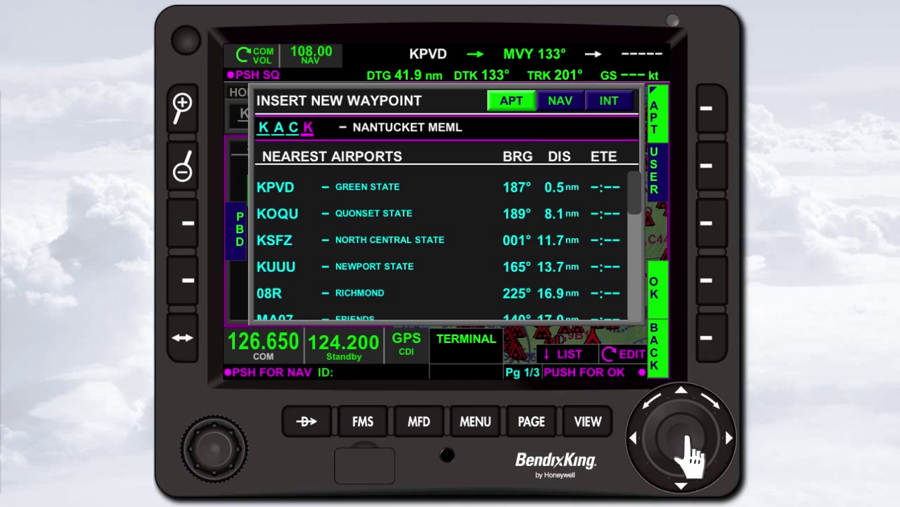
click(687, 450)
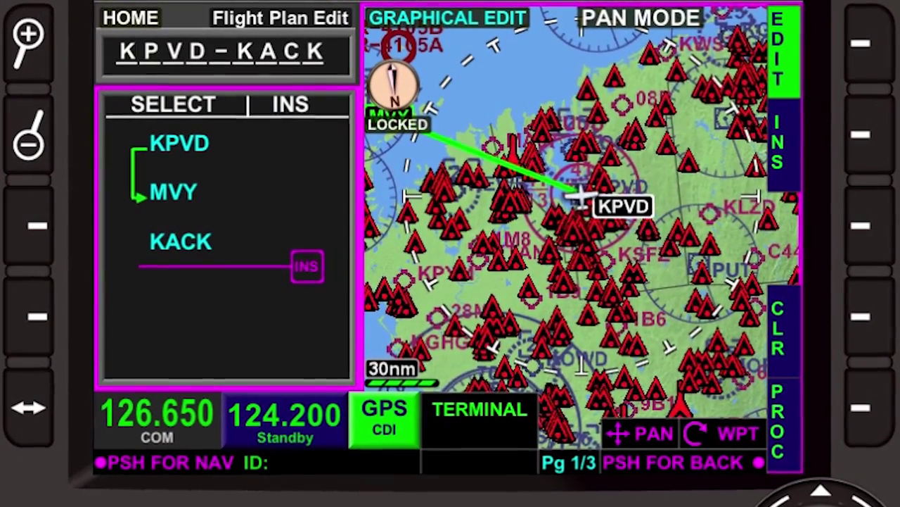
Step: Stretch the KPVD–MVY leg on the map to airport 5B6 (Falmouth) and insert it as a waypoint
click(528, 194)
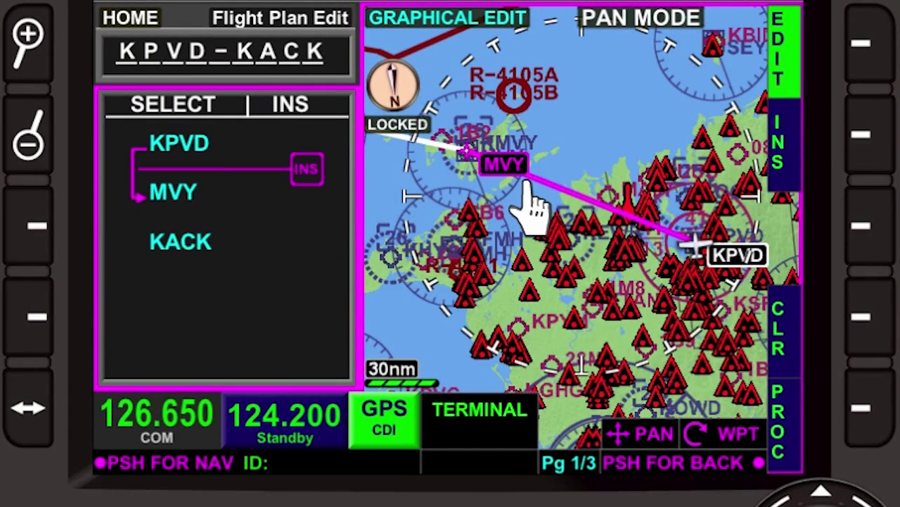
click(527, 185)
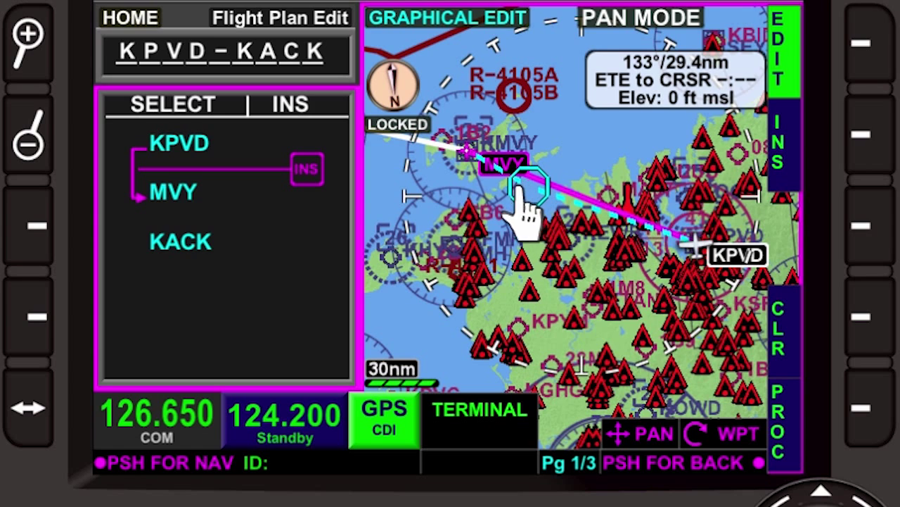
click(480, 217)
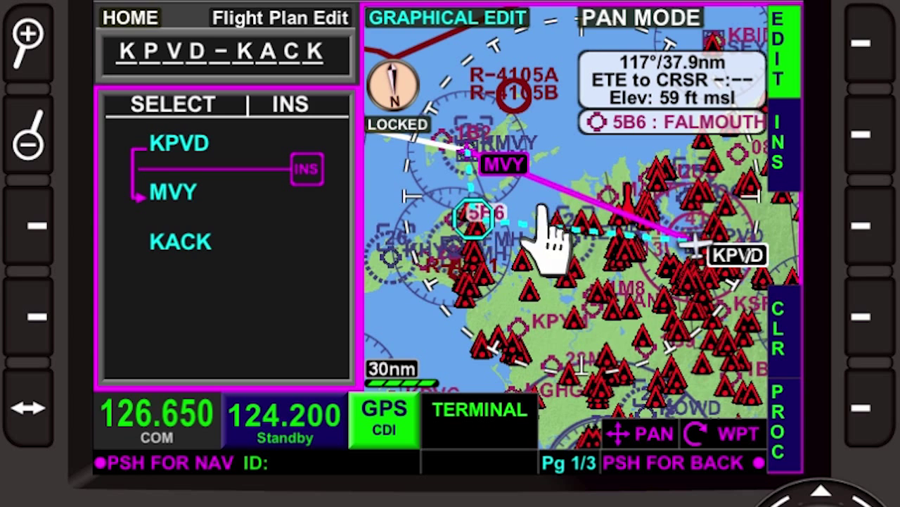
click(880, 139)
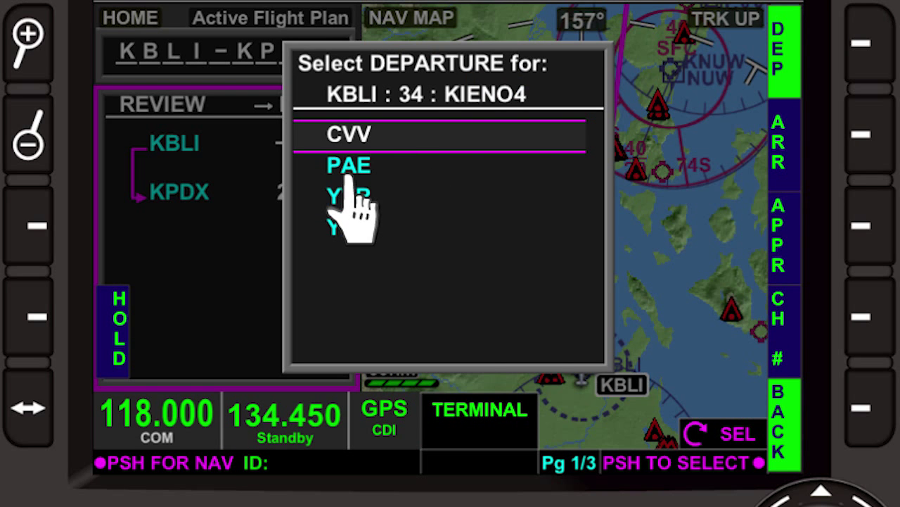
Step: Choose the PAE transition for the KIENO4 departure from KBLI runway 34, and accept airway V146 for waypoint insertion
click(349, 169)
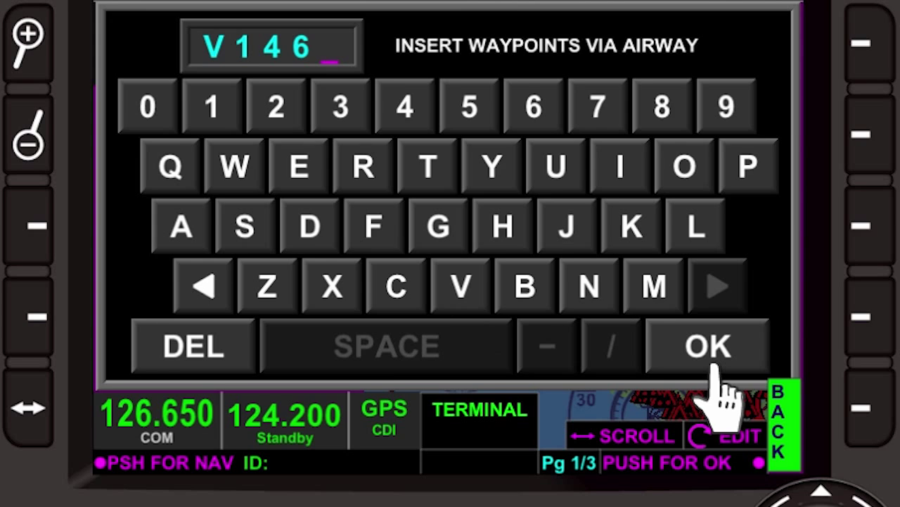
click(714, 366)
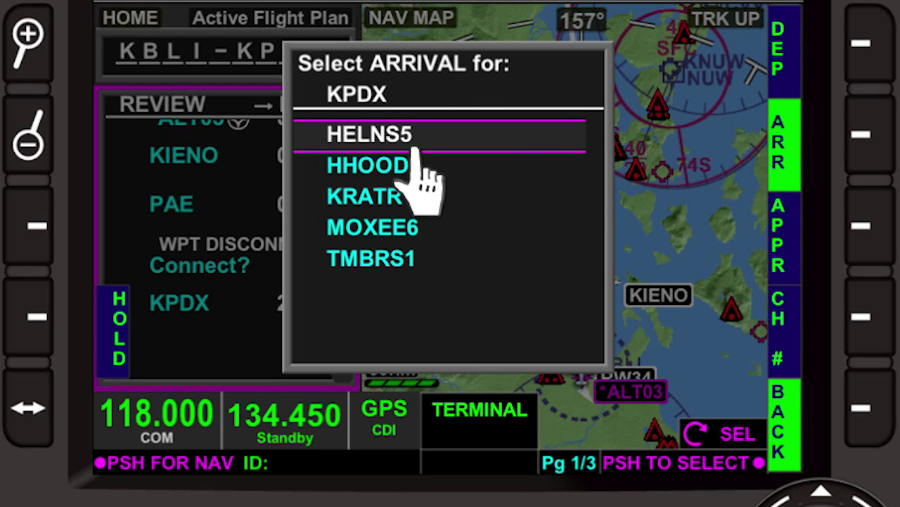
Step: Select the HELNS5 arrival with the SEA transition for KPDX, and the ACK transition for the KACK ILS 24 approach
click(413, 144)
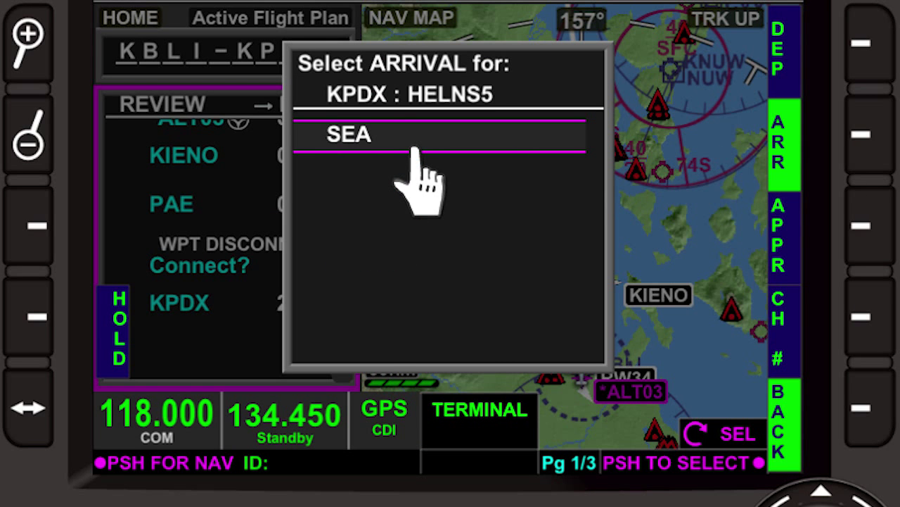
click(415, 145)
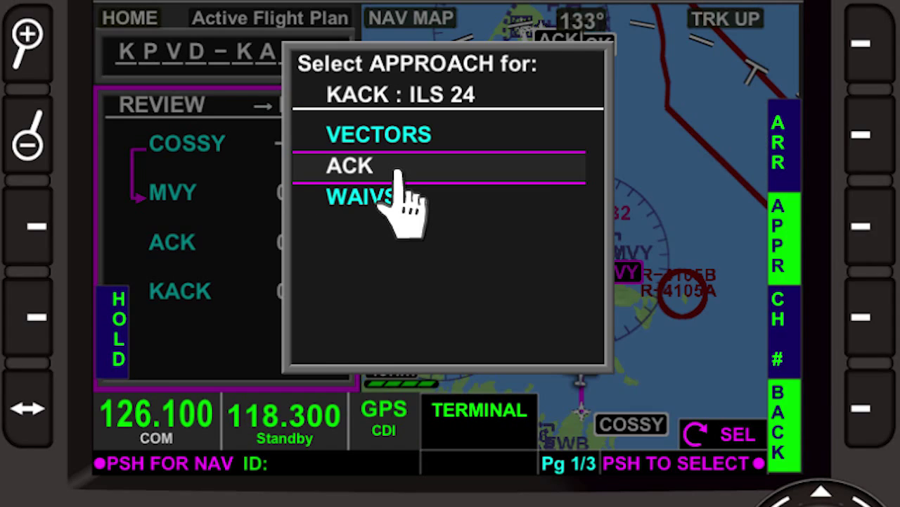
click(398, 172)
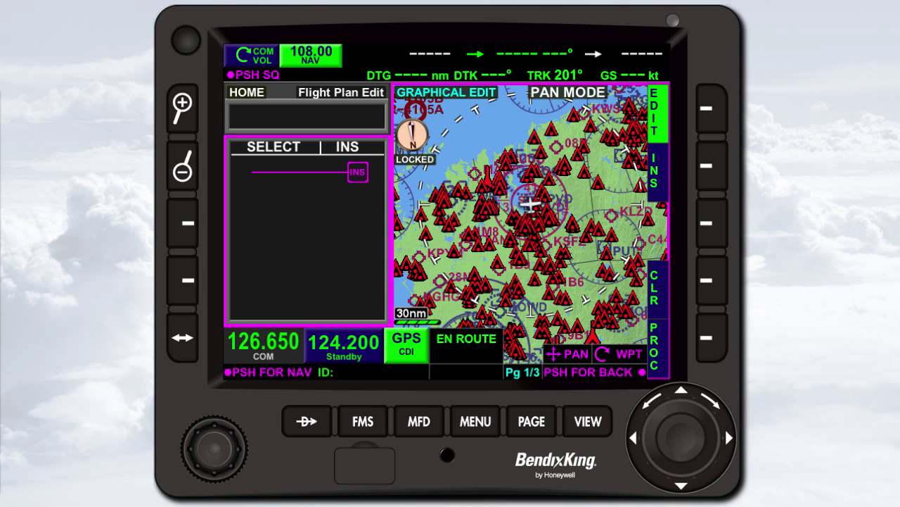
Step: Insert KPVD (Green State) as the first waypoint of the empty flight plan
click(718, 177)
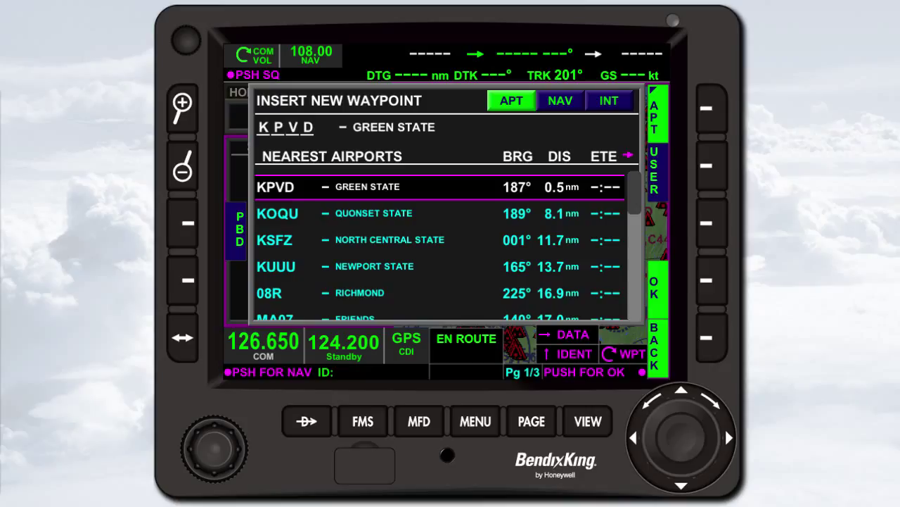
click(726, 282)
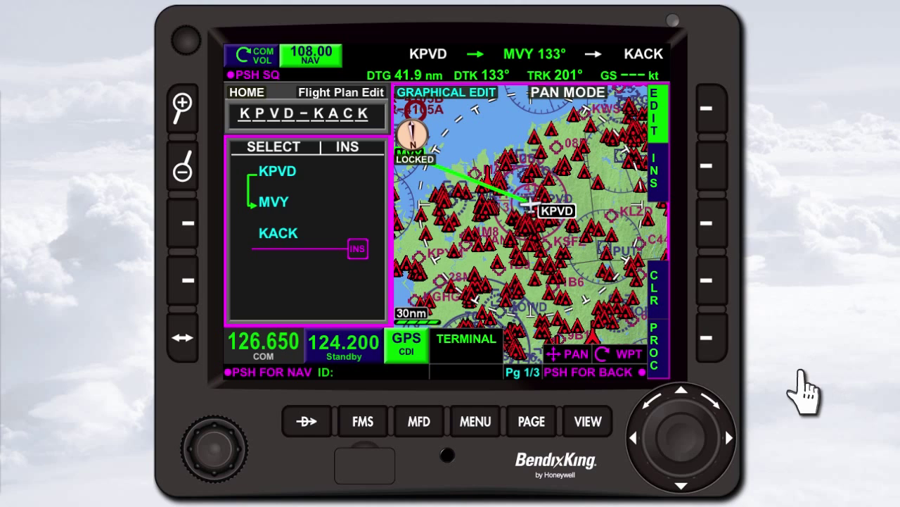
Step: Insert the airport KOQU (Quonset State) between KPVD and MVY in the flight plan
click(648, 438)
click(662, 426)
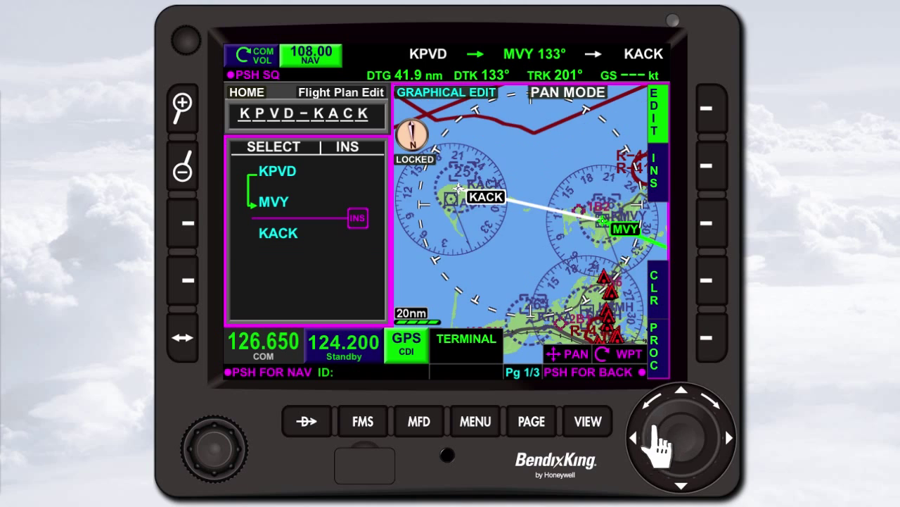
click(661, 424)
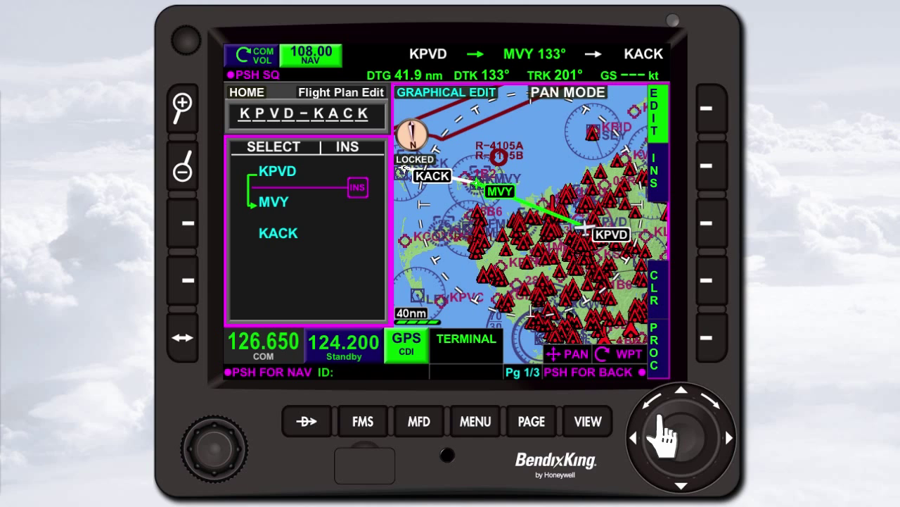
click(722, 170)
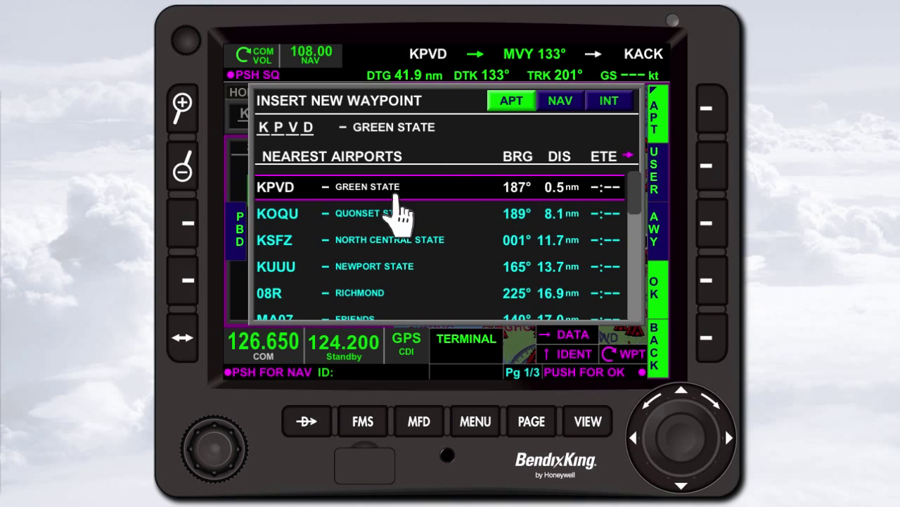
click(278, 214)
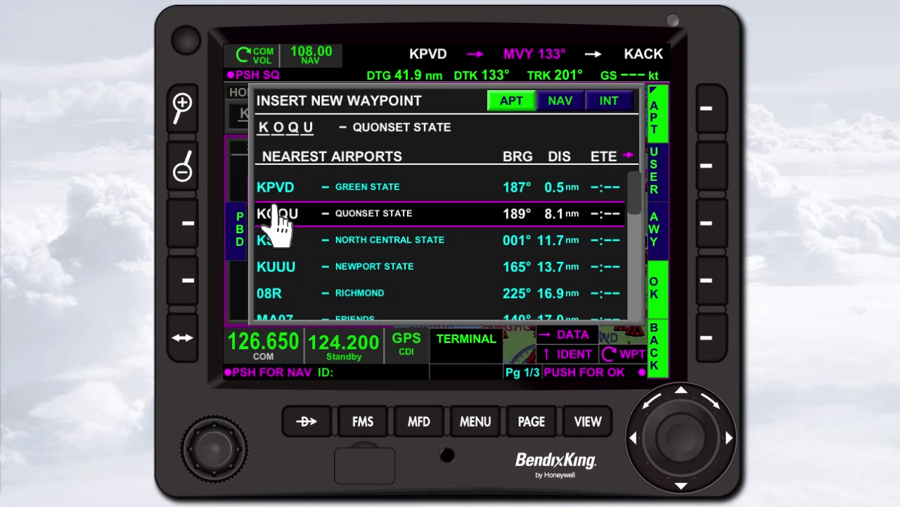
click(721, 282)
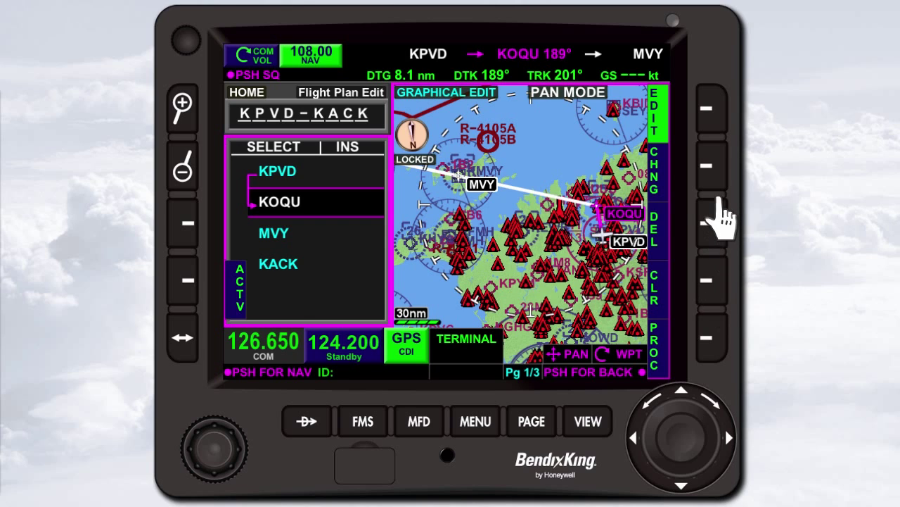
Step: Change the KOQU waypoint to the airport KUUU (Newport State)
click(712, 169)
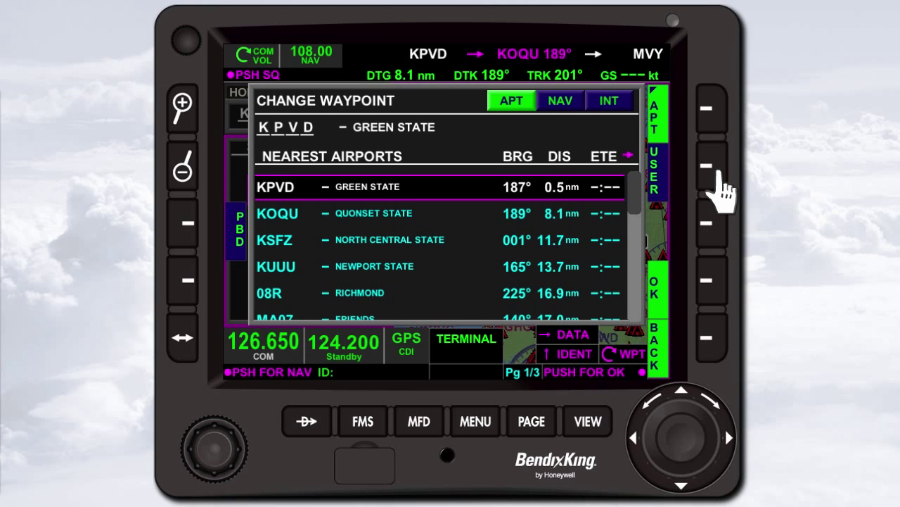
click(275, 266)
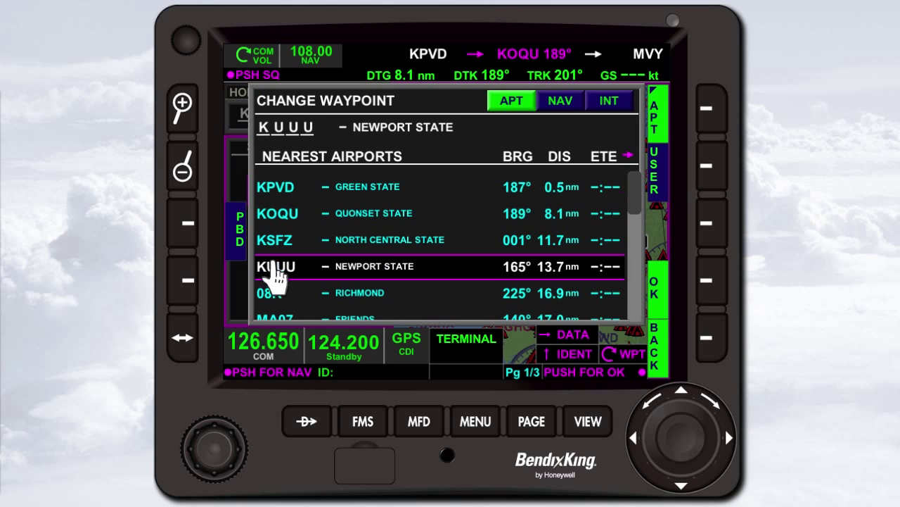
click(714, 285)
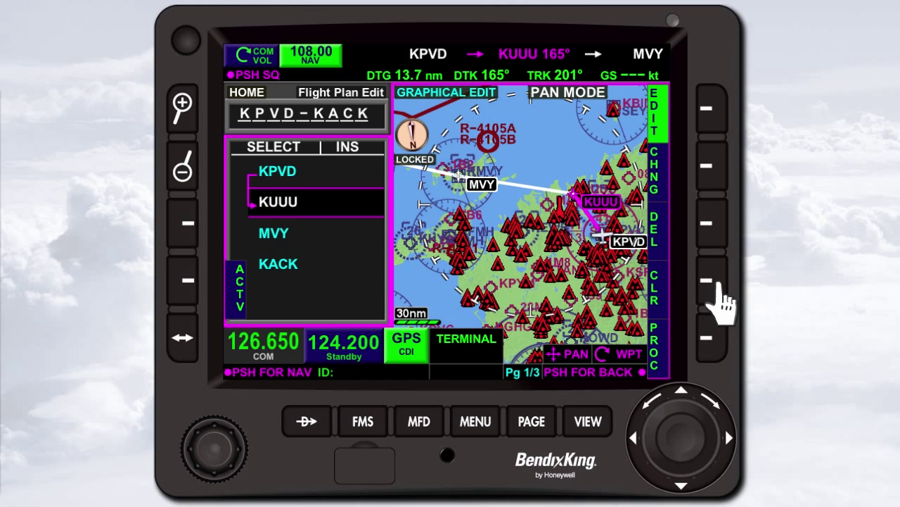
Step: Delete the KUUU waypoint from the flight plan and confirm the deletion
click(718, 239)
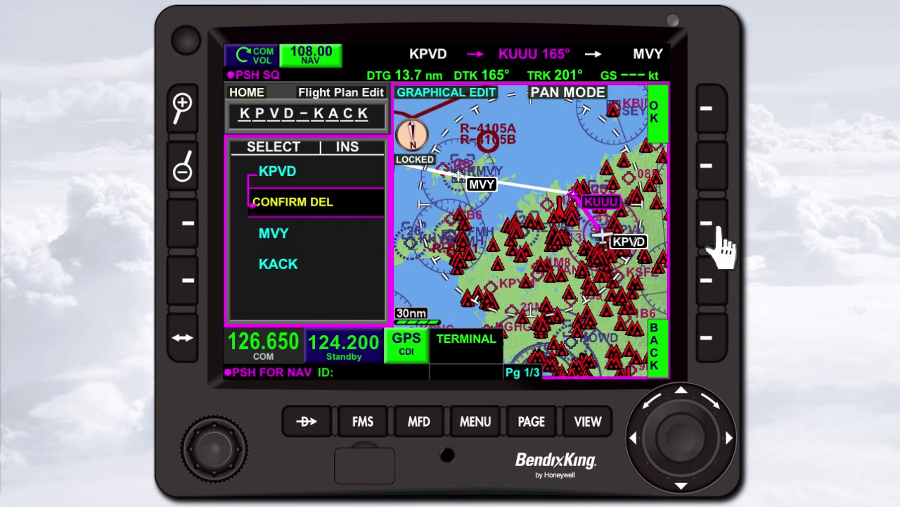
click(709, 111)
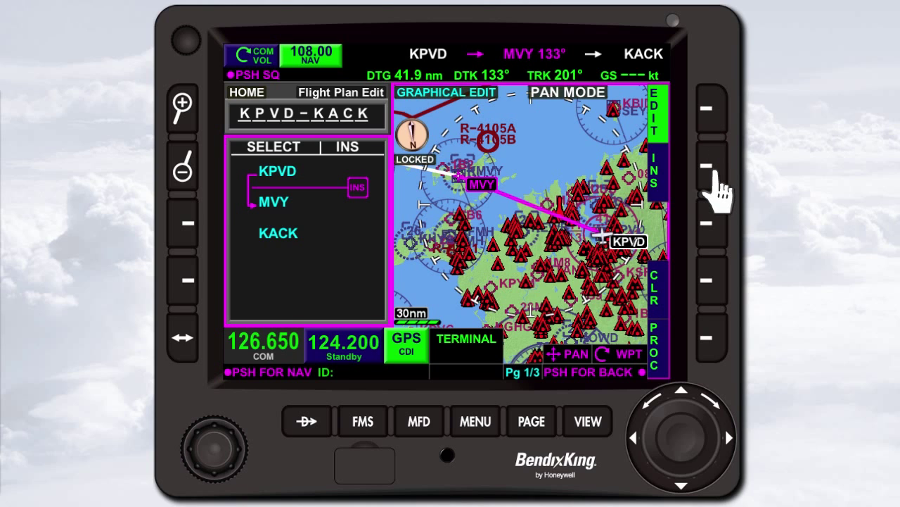
Step: Start a new waypoint insertion between KPVD and MVY and choose the user waypoint option
click(710, 169)
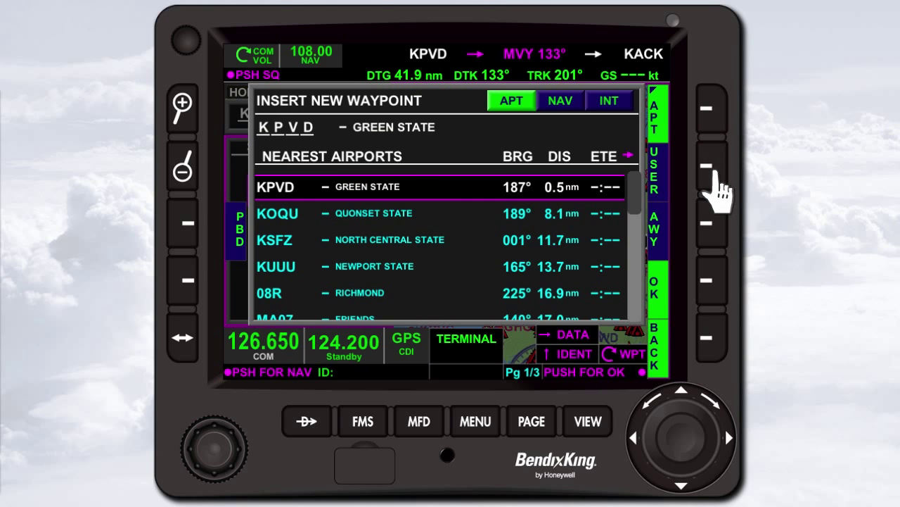
click(711, 169)
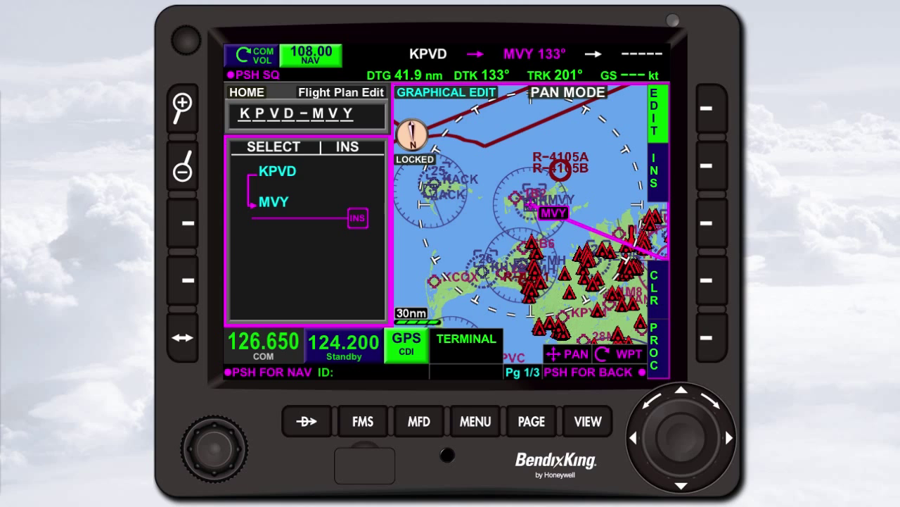
Step: Place the map cursor between MVY and KACK at about 129°/55.3 nm and insert a waypoint there after MVY
click(479, 201)
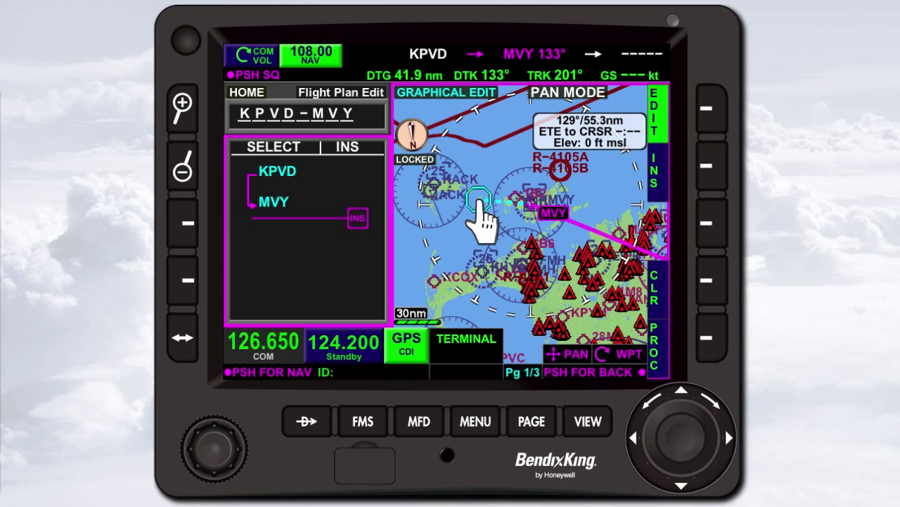
click(711, 167)
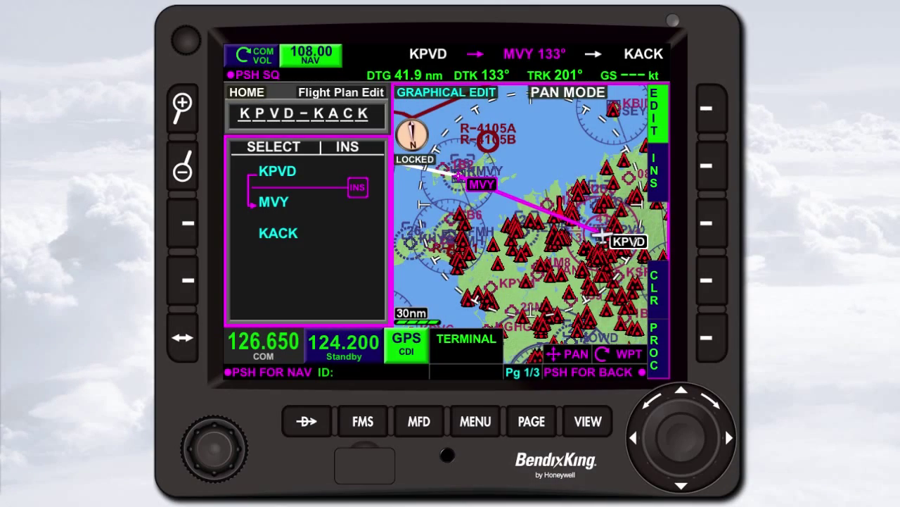
Step: Rubber-band the active KPVD–MVY leg to the airport 5B6 (Falmouth) and insert it between the two waypoints
click(497, 198)
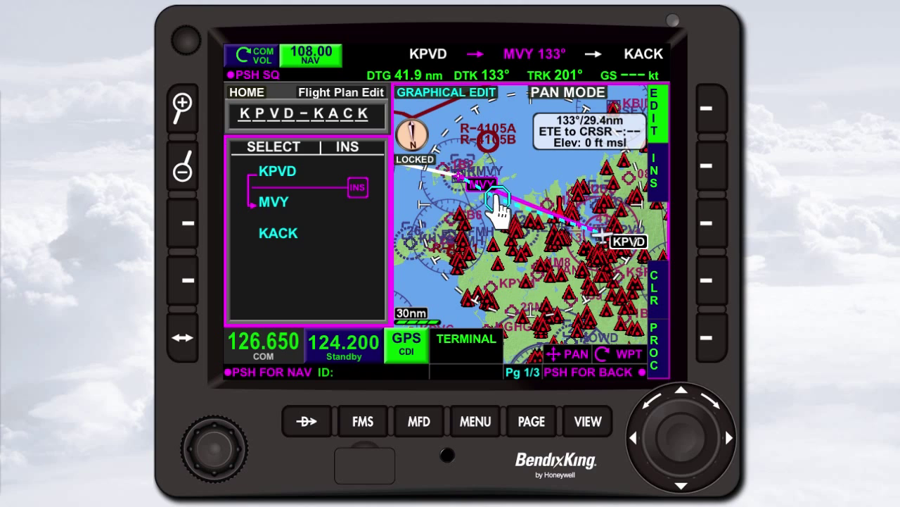
drag(497, 198, 464, 220)
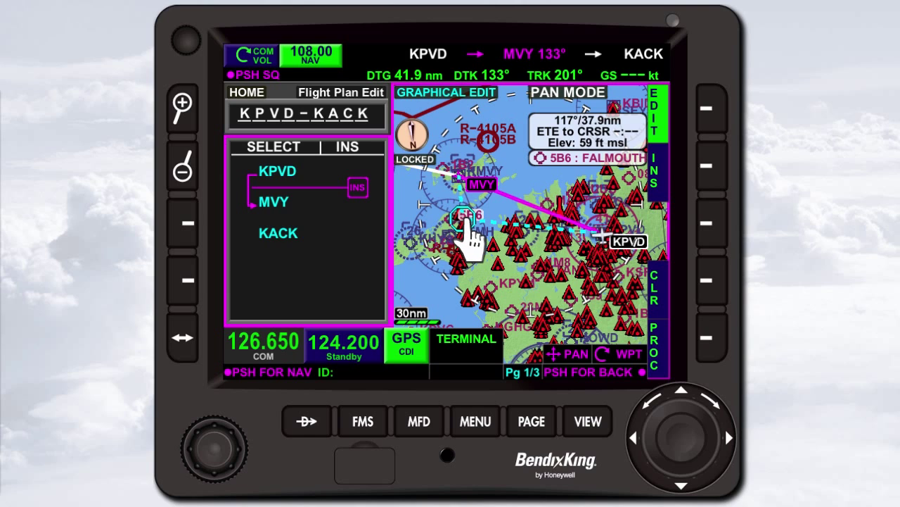
click(708, 167)
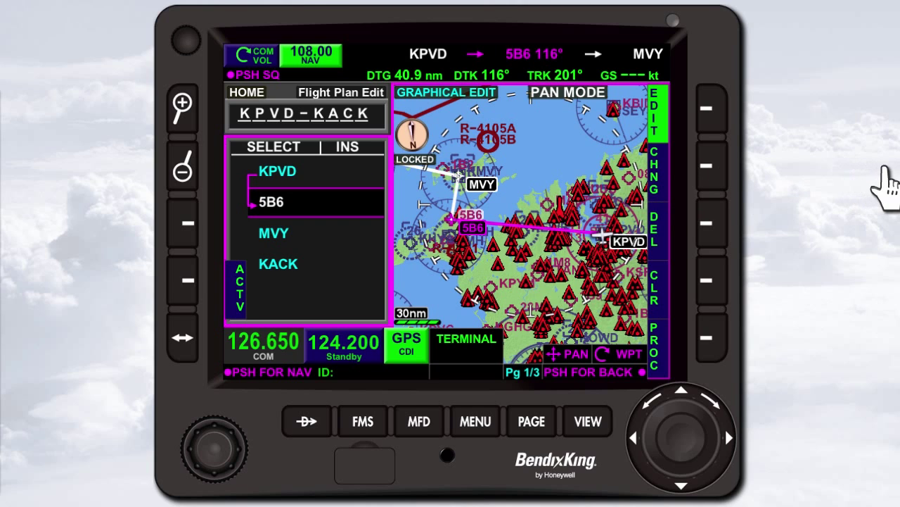
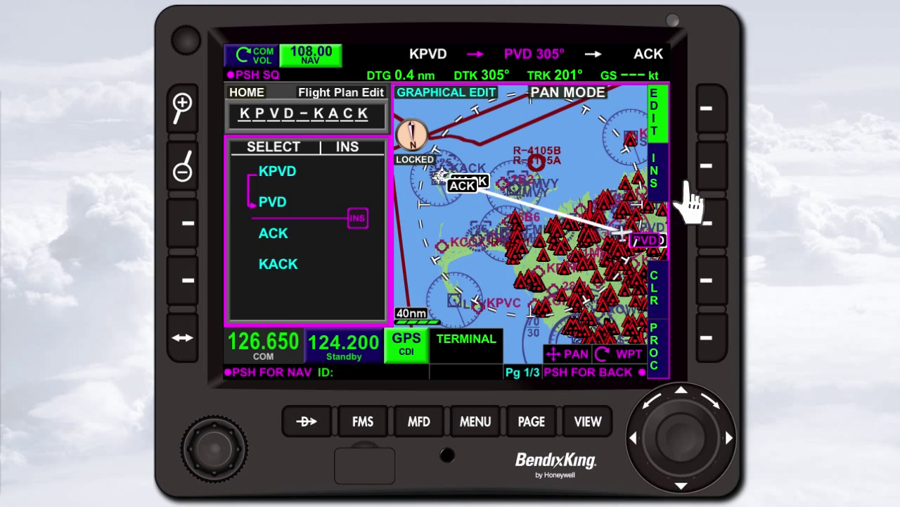
Step: Start inserting waypoints via airway V146 between PVD and ACK in the KPVD–KACK flight plan
click(714, 182)
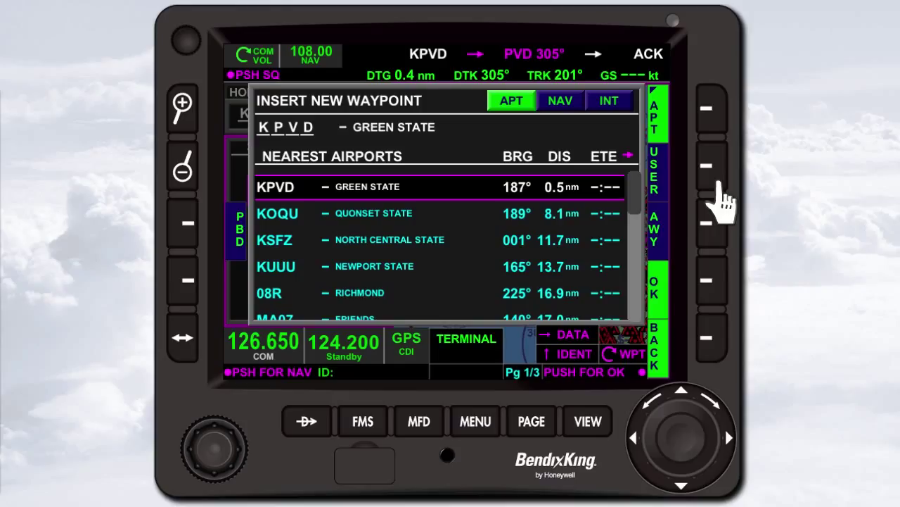
click(719, 229)
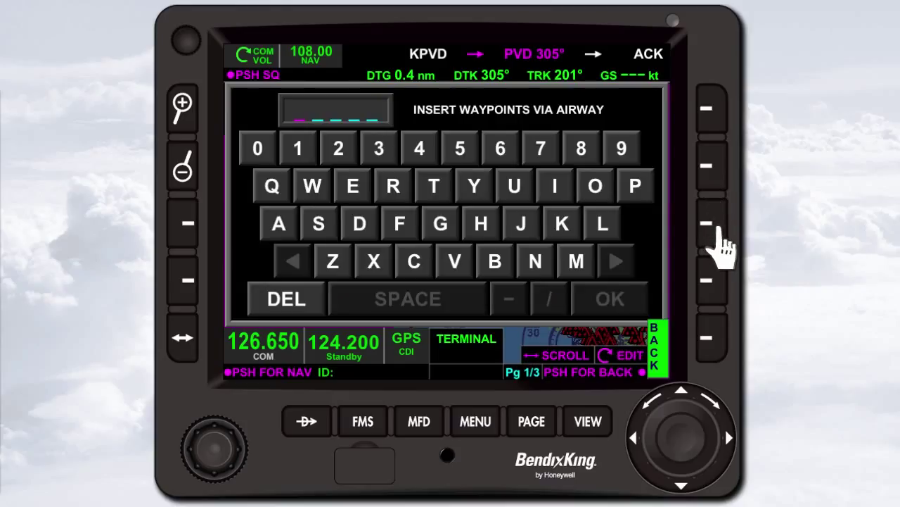
click(454, 267)
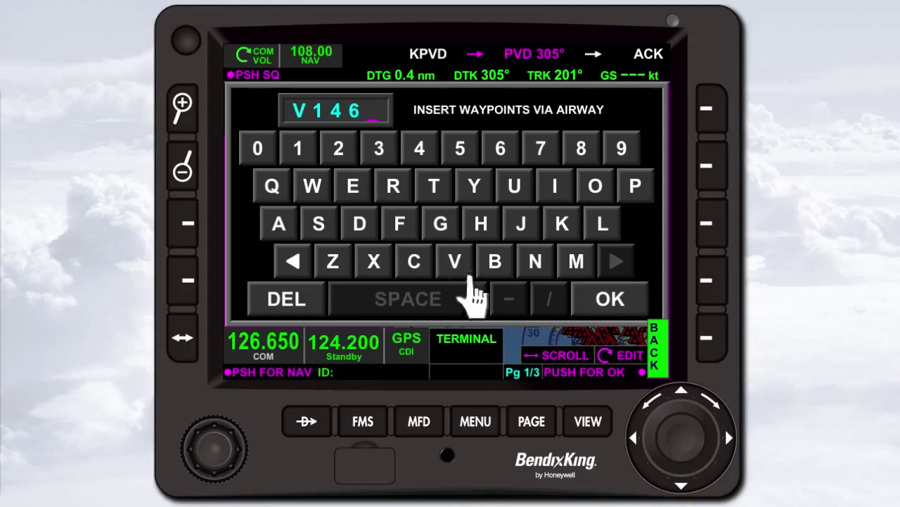
click(614, 309)
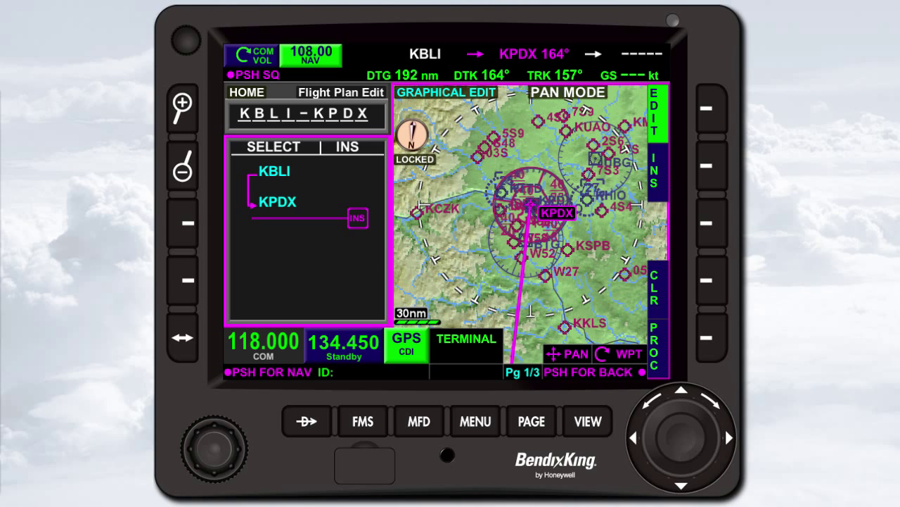
Step: Load the KIENO4 departure from runway 34 at KBLI with the PAE transition into the KBLI–KPDX flight plan
click(712, 339)
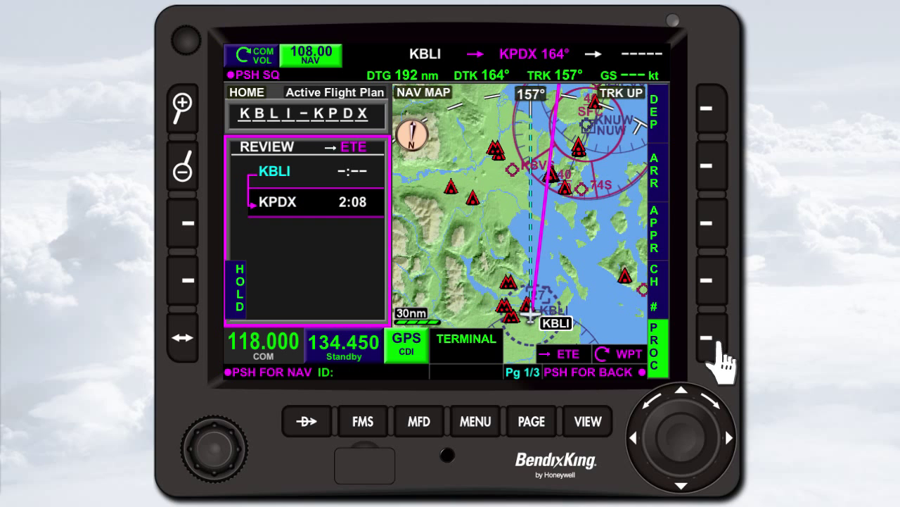
click(719, 126)
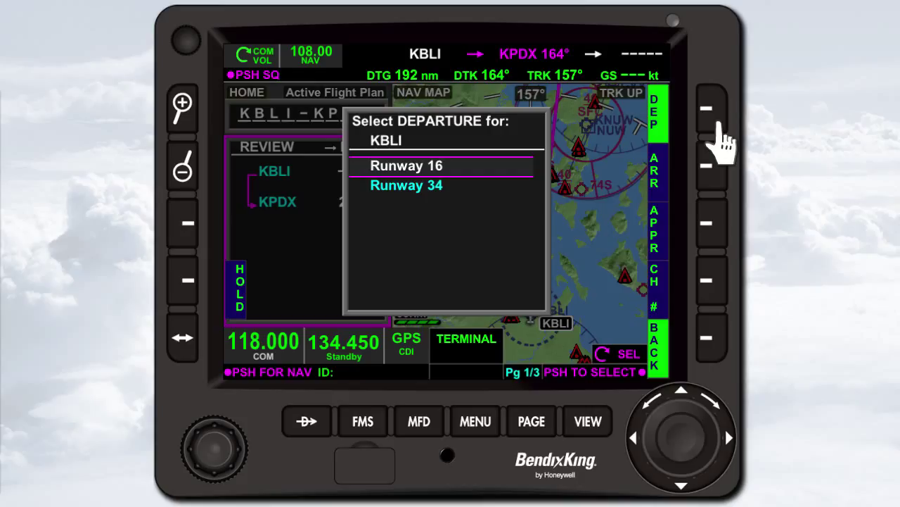
click(425, 190)
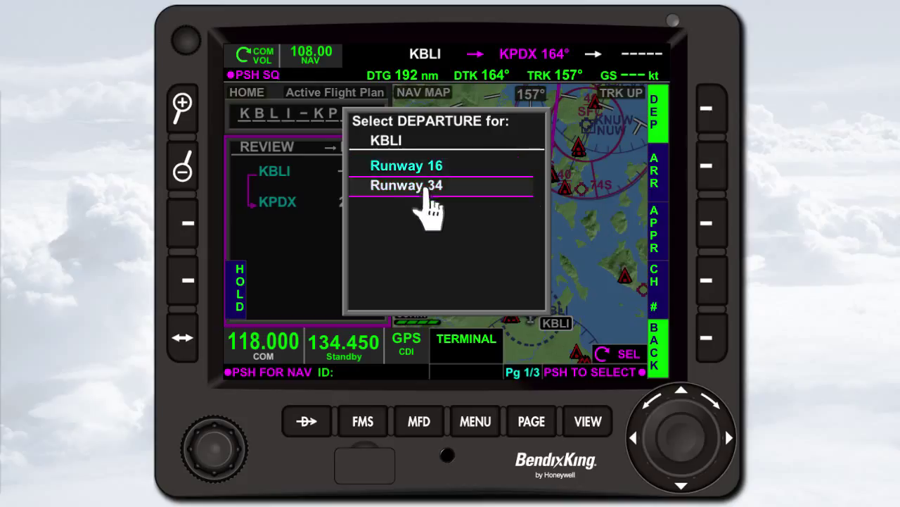
click(425, 190)
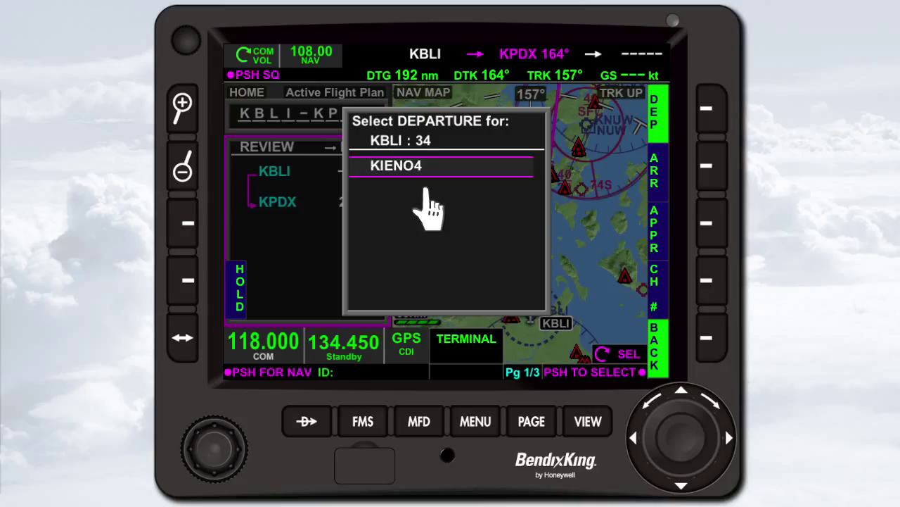
click(427, 186)
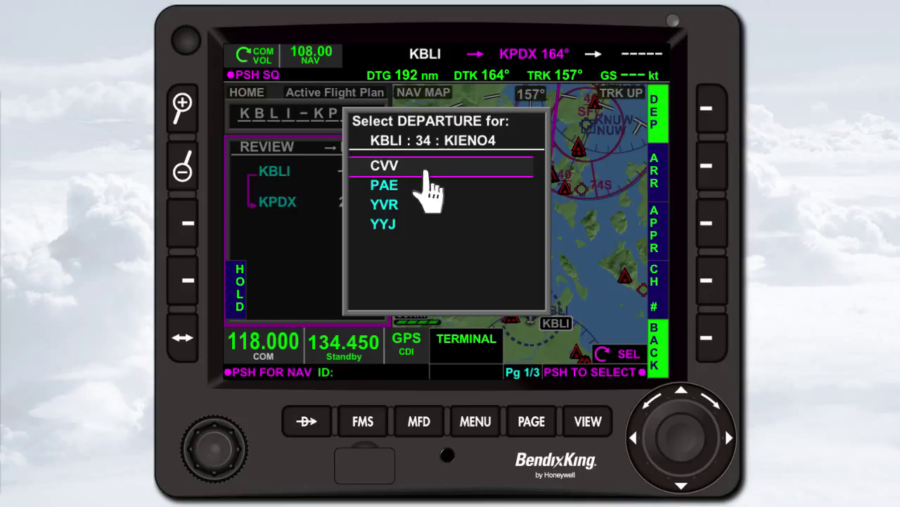
click(381, 197)
click(384, 205)
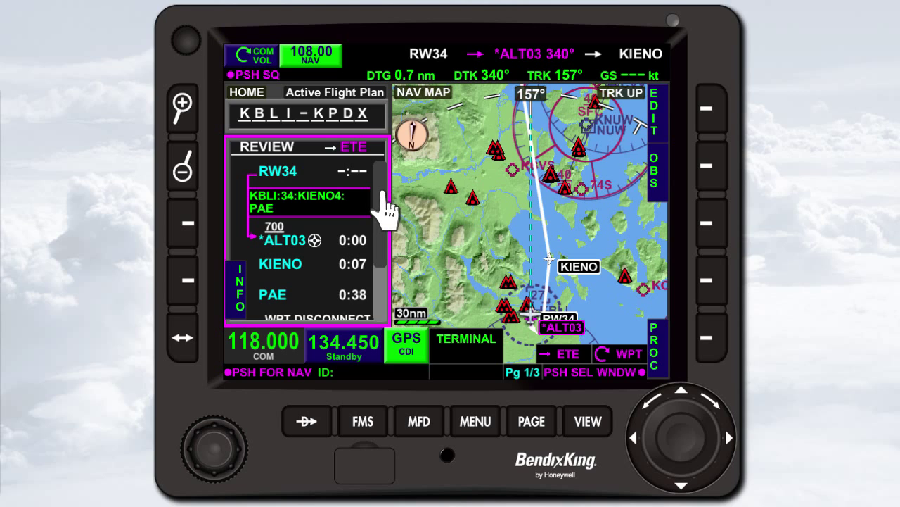
Step: Select KPDX in the flight plan and choose its HELNS5 arrival with the SEA transition
drag(386, 211, 385, 282)
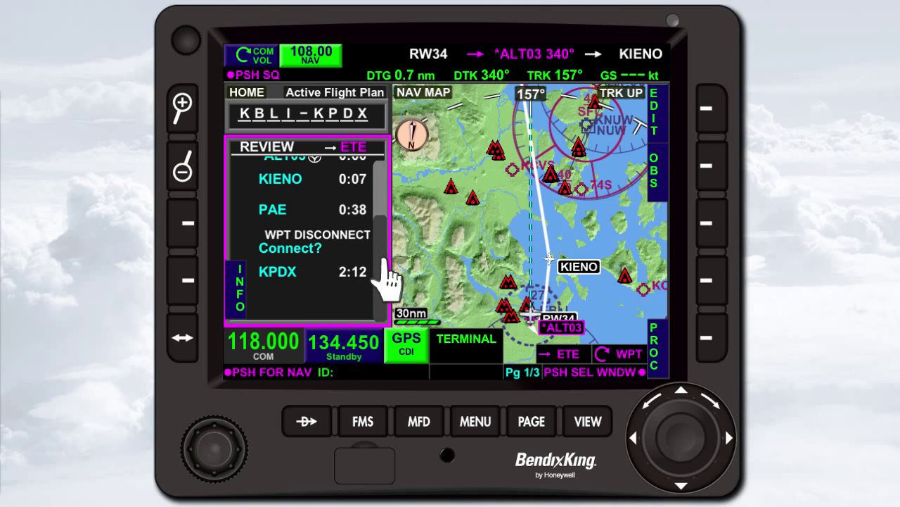
click(285, 276)
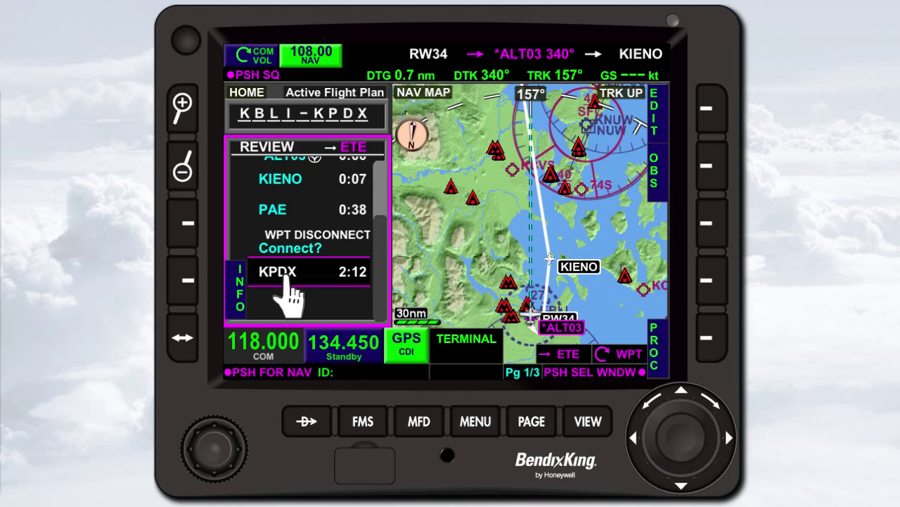
click(717, 343)
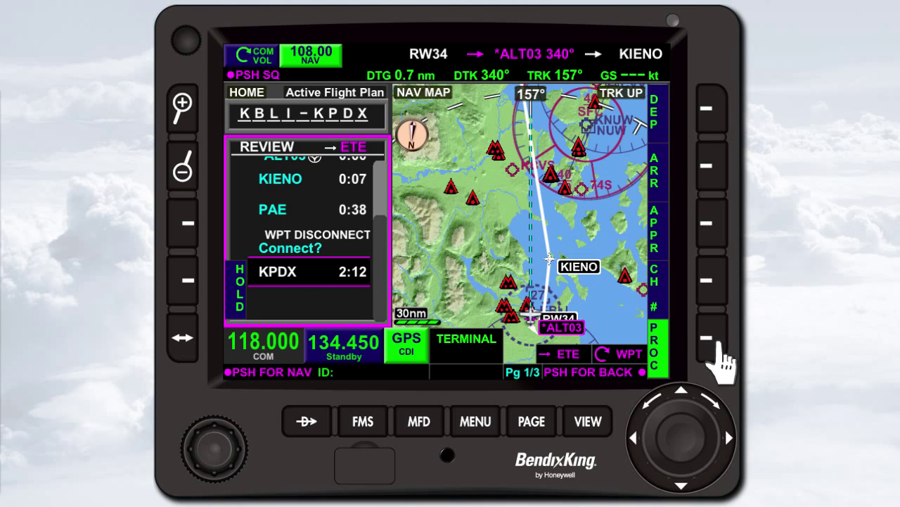
click(718, 182)
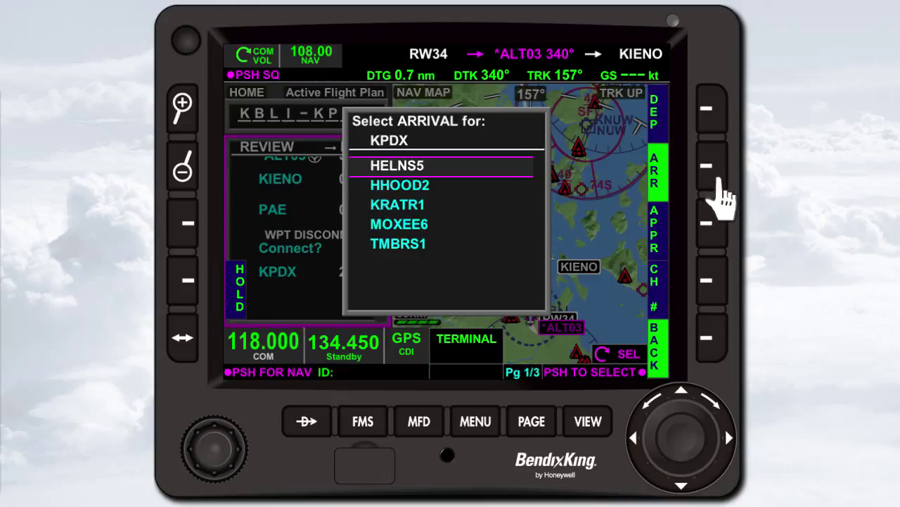
click(426, 167)
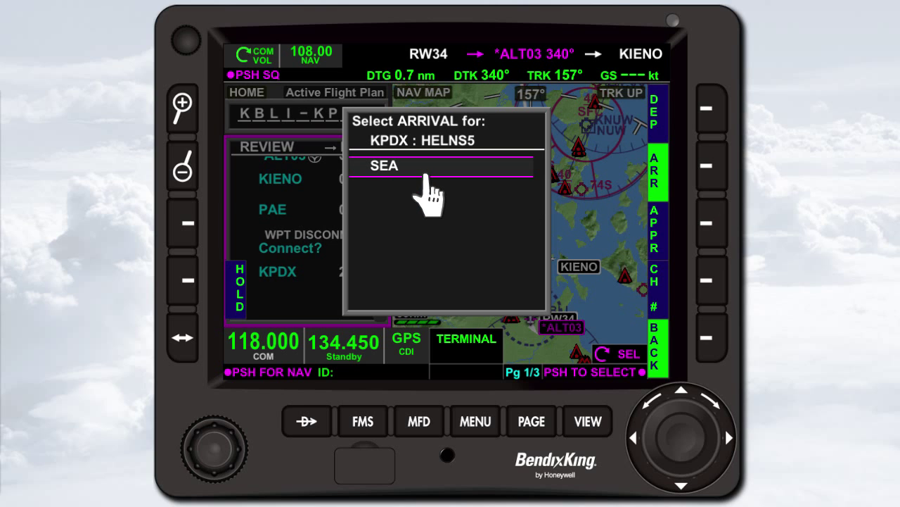
click(425, 169)
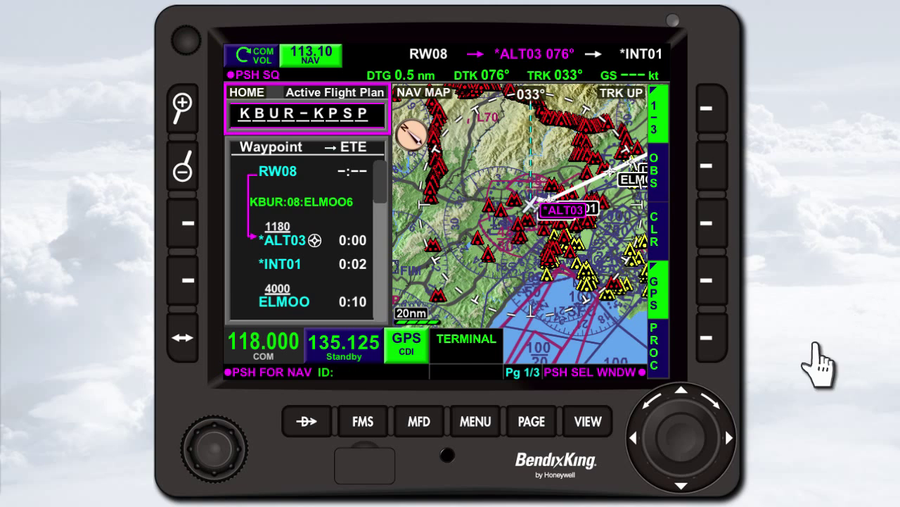
Step: Open the KBUR–KPSP flight plan for editing and step the selection from RW08 through the ELMOO6 departure to *ALT03
click(681, 443)
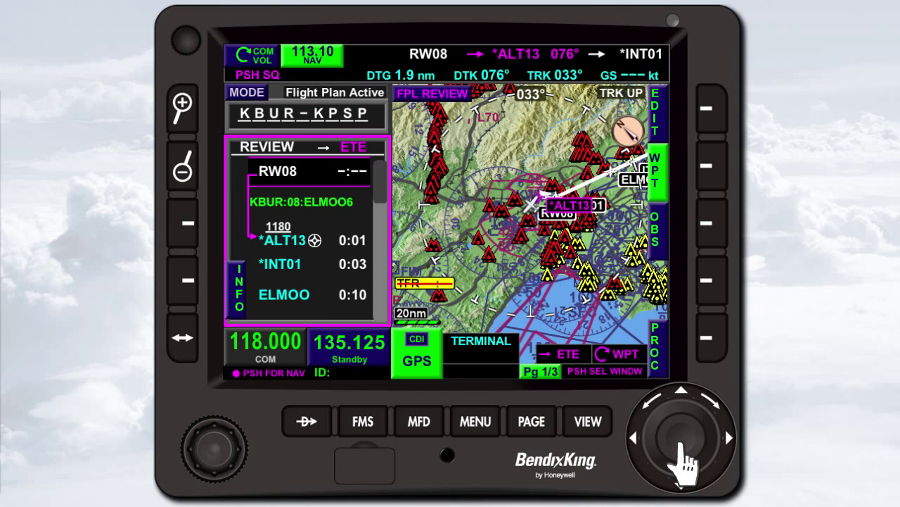
click(711, 111)
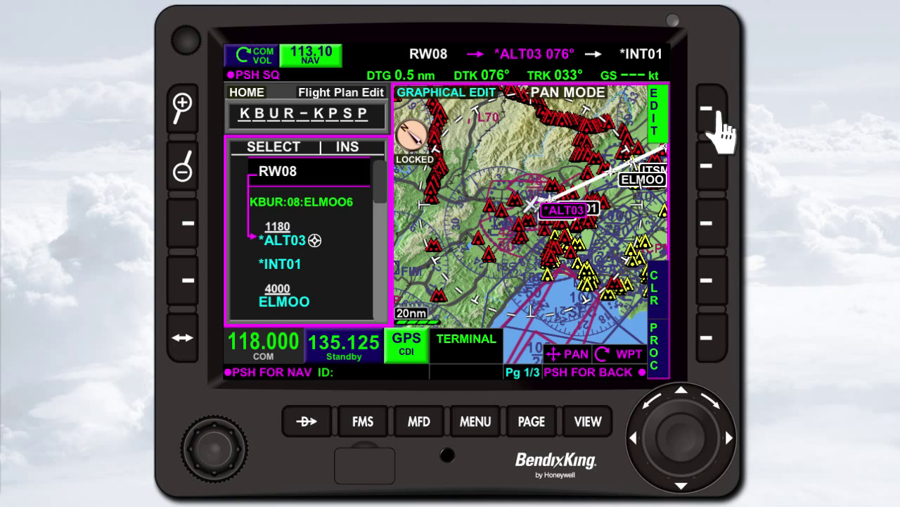
click(709, 437)
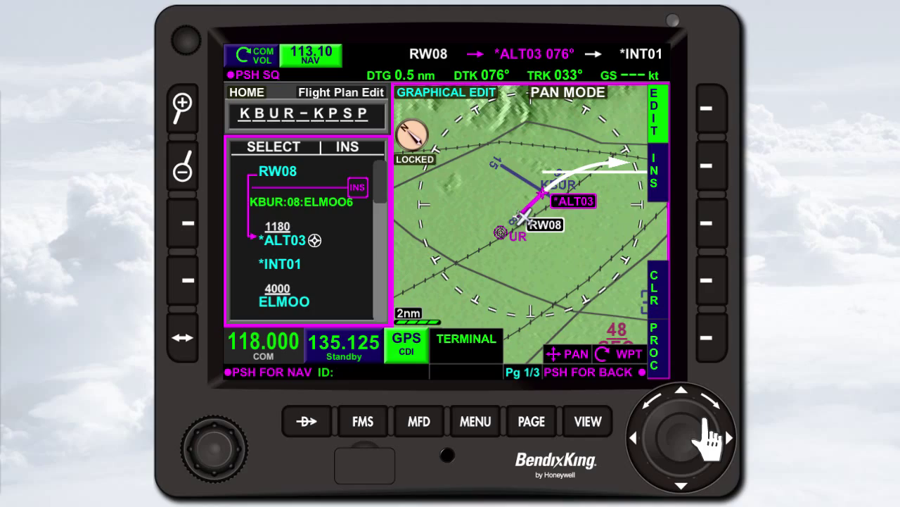
click(712, 464)
click(709, 438)
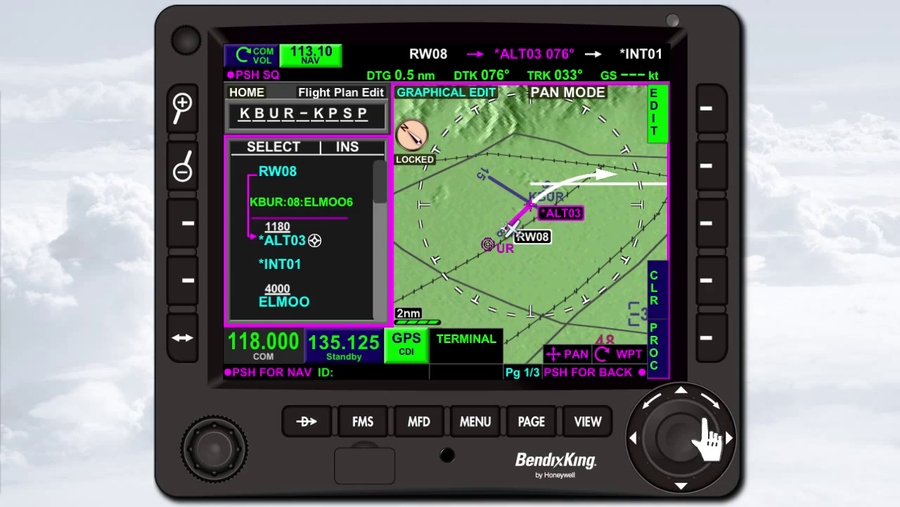
click(709, 438)
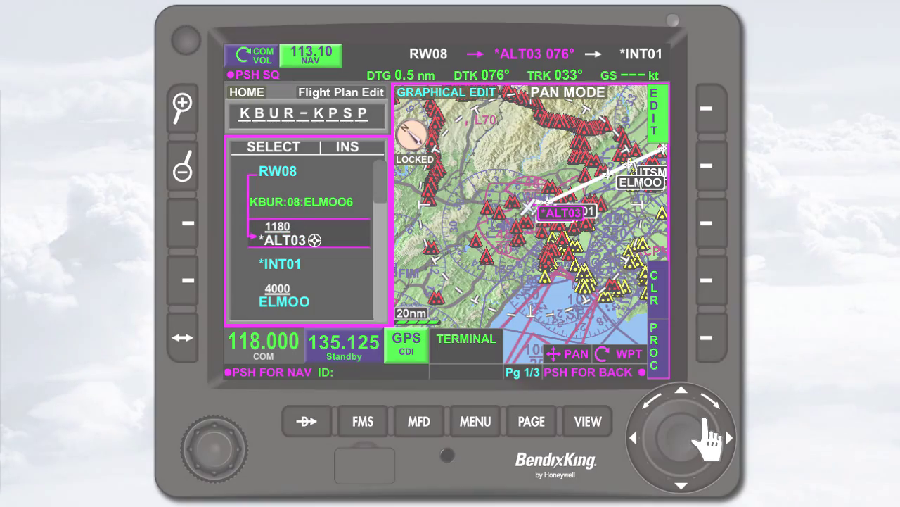